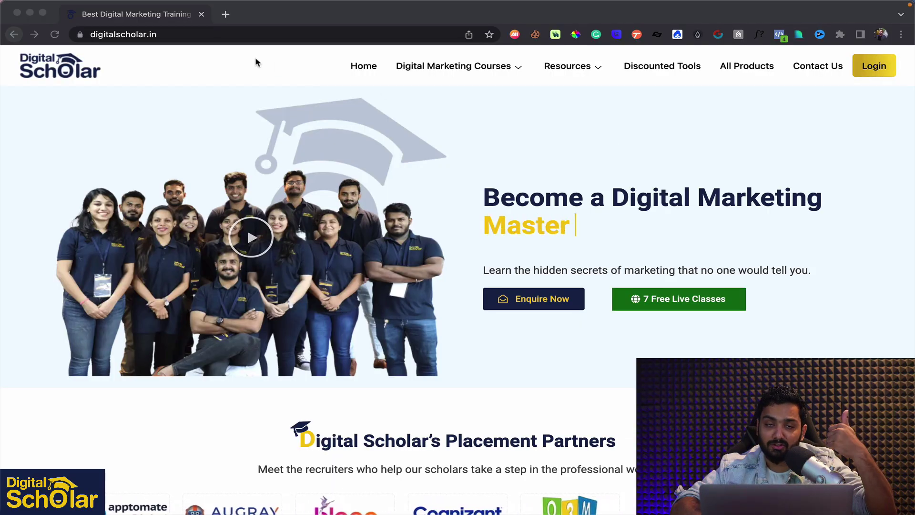
Open the Digital Scholar resources list showing its free tools, including the URL shortener
{"action": "left_click", "coordinate": [572, 74]}
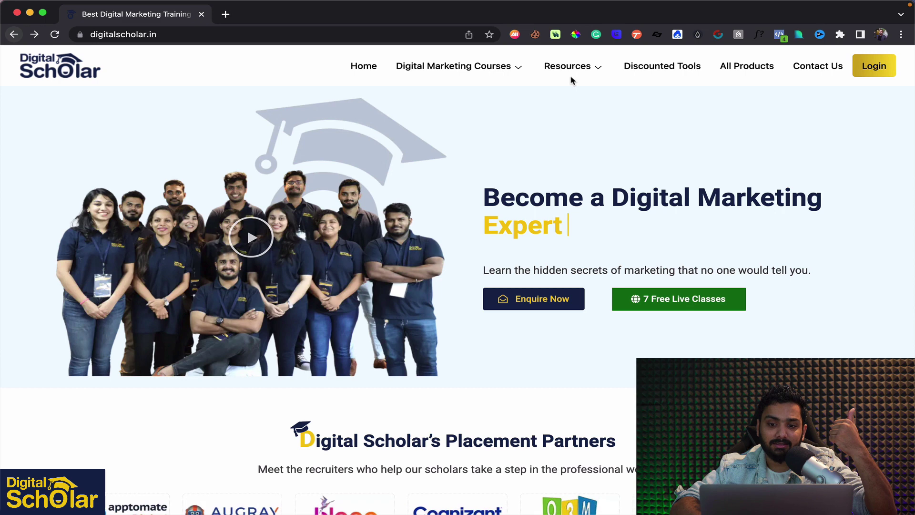
{"action": "mouse_move", "coordinate": [603, 176]}
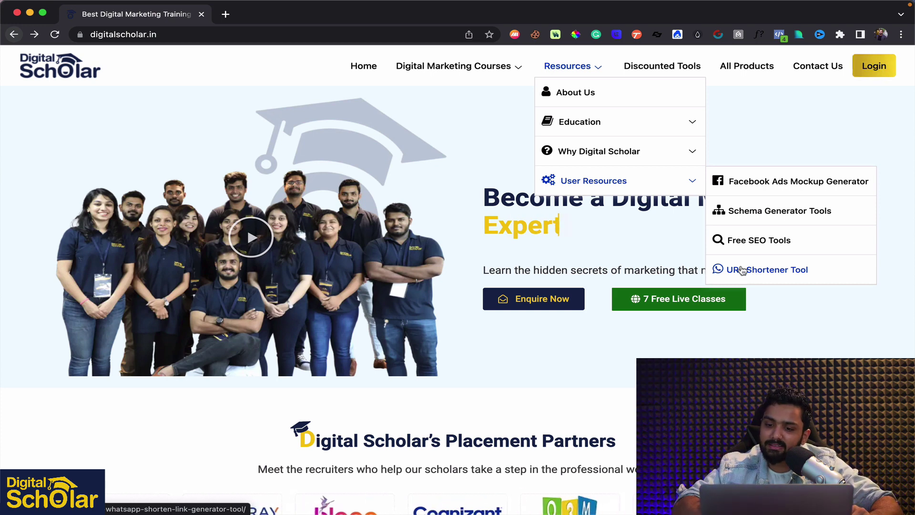
Open the URL shortener tool page, preview the Shorten Link option, then return to the WhatsApp form
{"action": "left_click", "coordinate": [738, 271]}
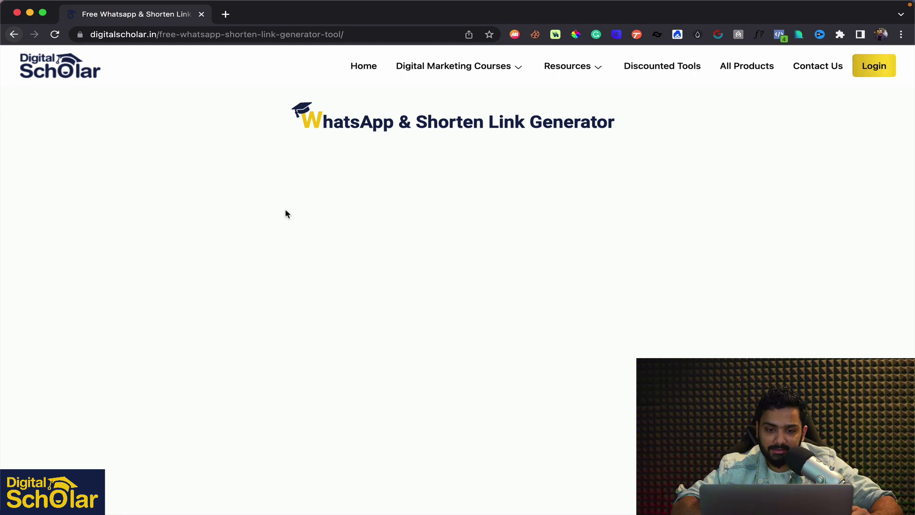
{"action": "scroll", "coordinate": [286, 214], "scroll_direction": "down", "scroll_amount": 1}
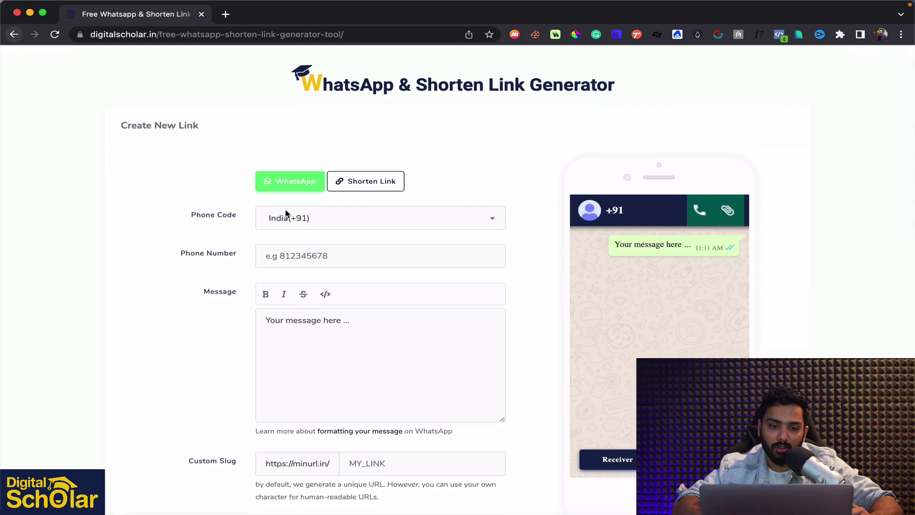
{"action": "left_click", "coordinate": [362, 185]}
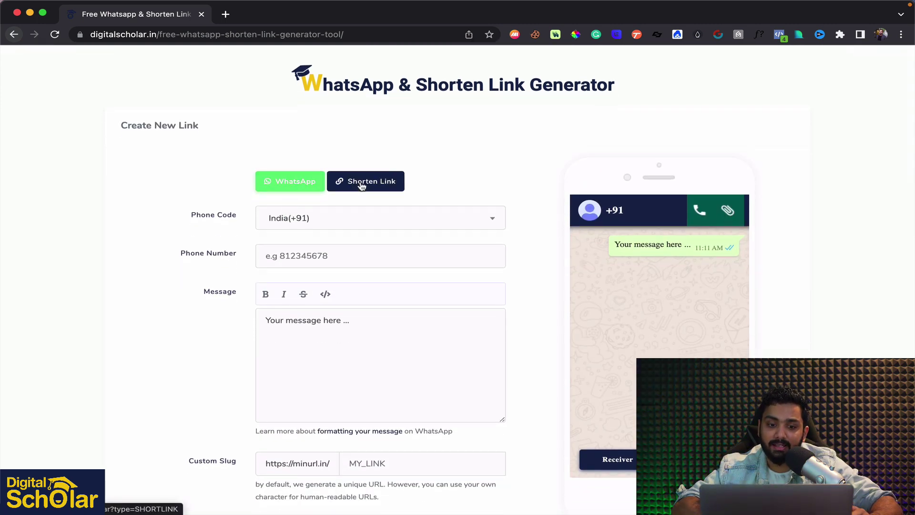
{"action": "left_click", "coordinate": [362, 185]}
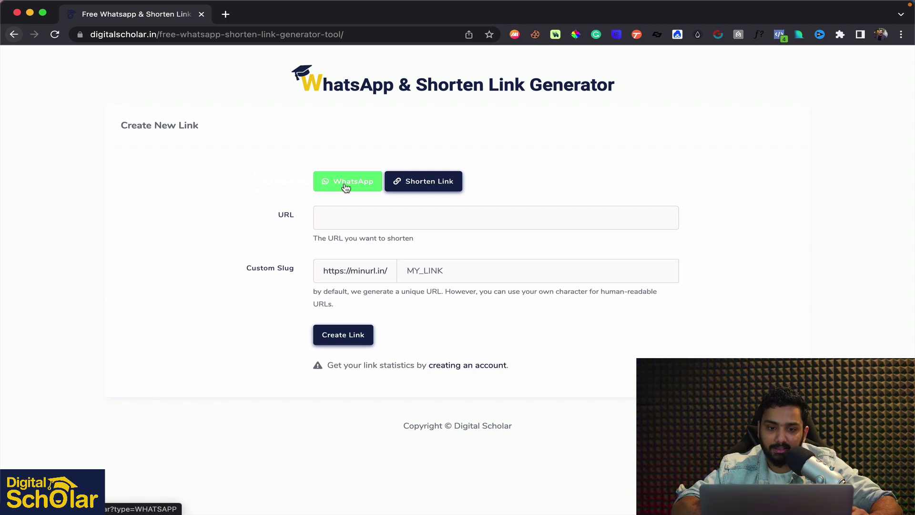
{"action": "scroll", "coordinate": [258, 196], "scroll_direction": "down", "scroll_amount": 1}
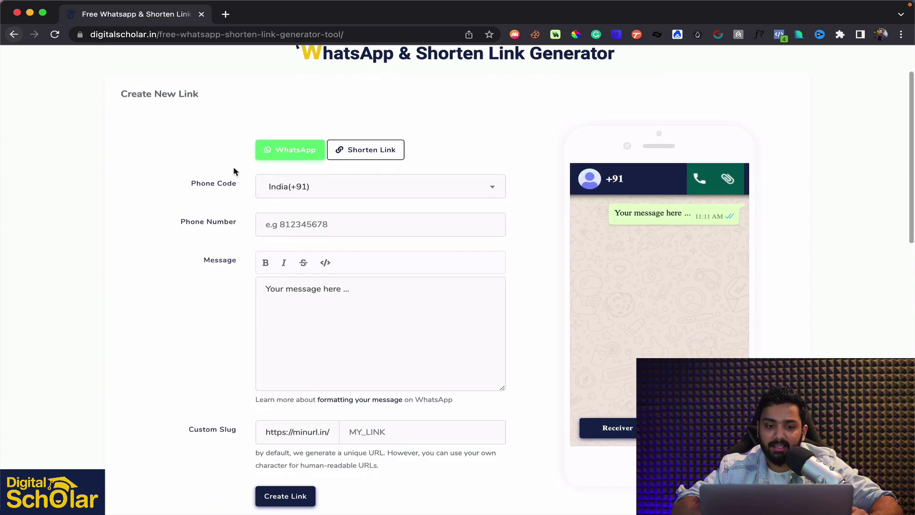
Keep India (+91) as the country code and enter the phone number
{"action": "left_click", "coordinate": [286, 188]}
{"action": "left_click", "coordinate": [286, 190]}
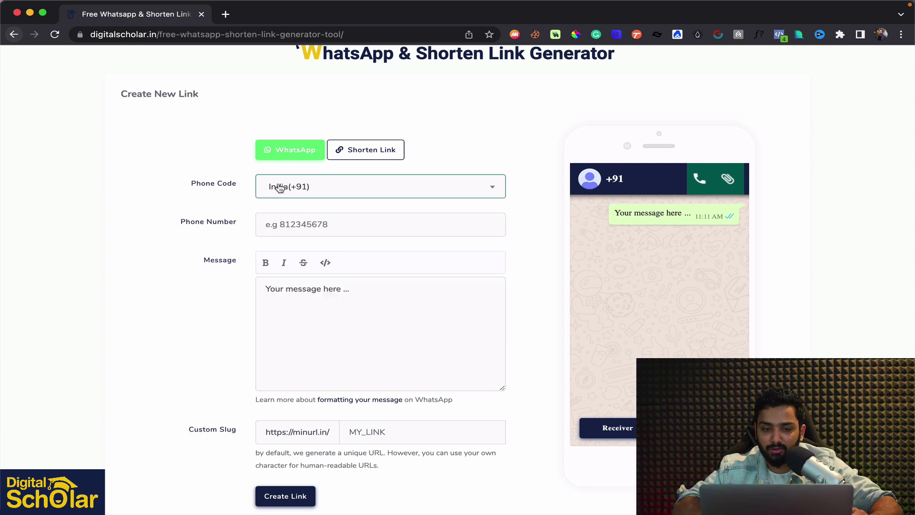
{"action": "left_click", "coordinate": [292, 230]}
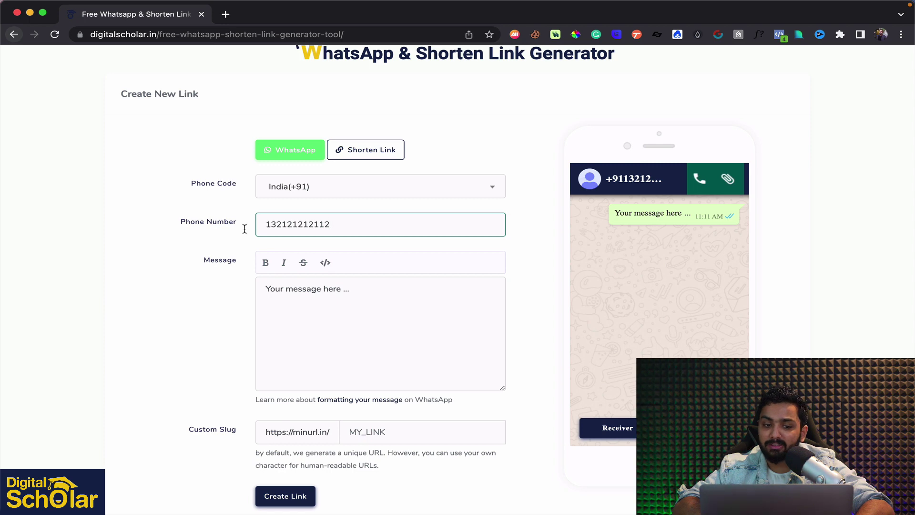
Replace the placeholder message with 'Hi, I want to enquire about your services. I saw this ad on telegram..'
{"action": "scroll", "coordinate": [213, 239], "scroll_direction": "down", "scroll_amount": 1}
{"action": "left_click", "coordinate": [310, 278]}
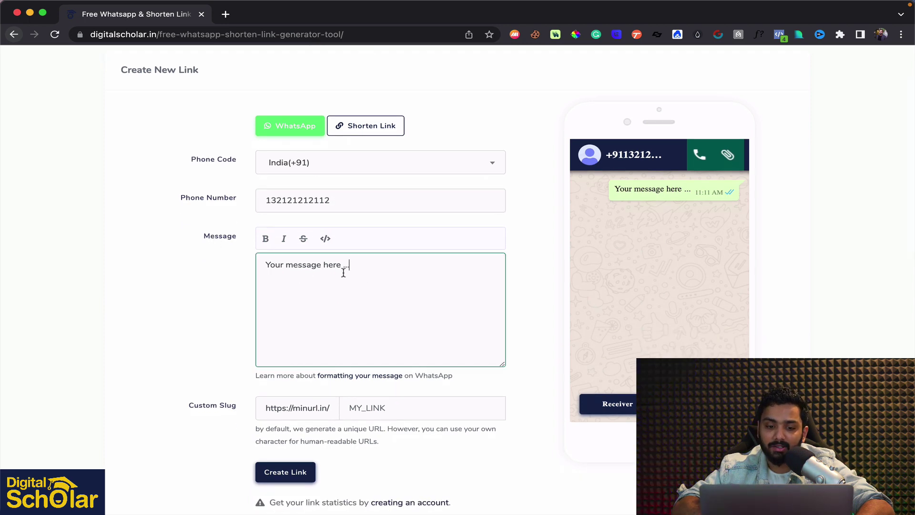
{"action": "left_click_drag", "start_coordinate": [344, 266], "coordinate": [236, 245]}
{"action": "type", "text": "Hi, I w"}
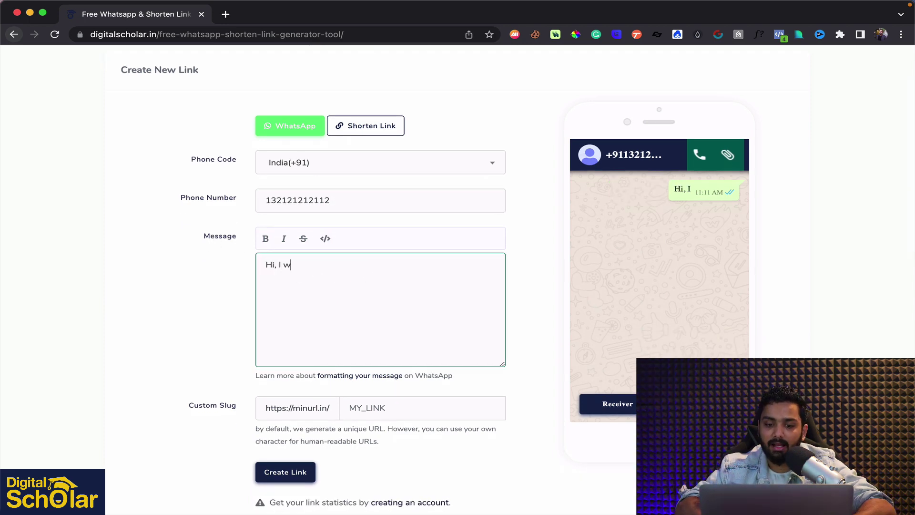
{"action": "type", "text": "ant to enquire about "}
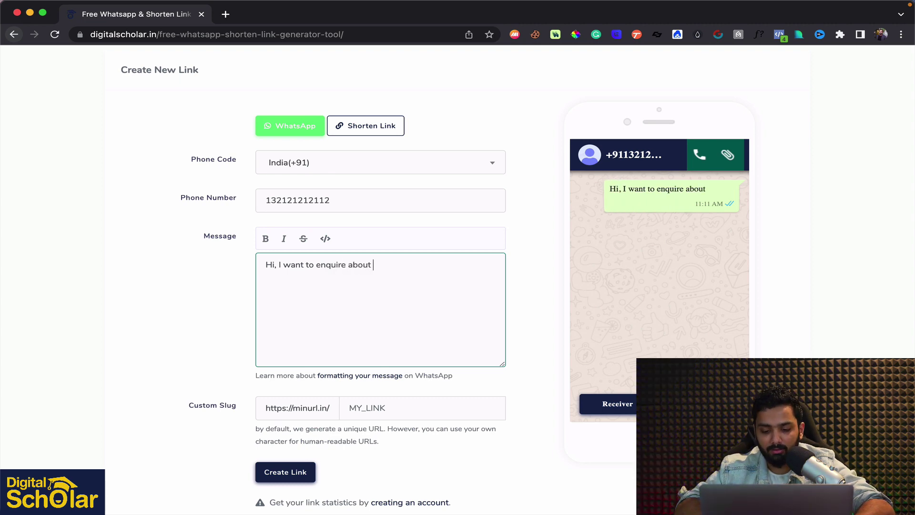
{"action": "type", "text": "your services. "}
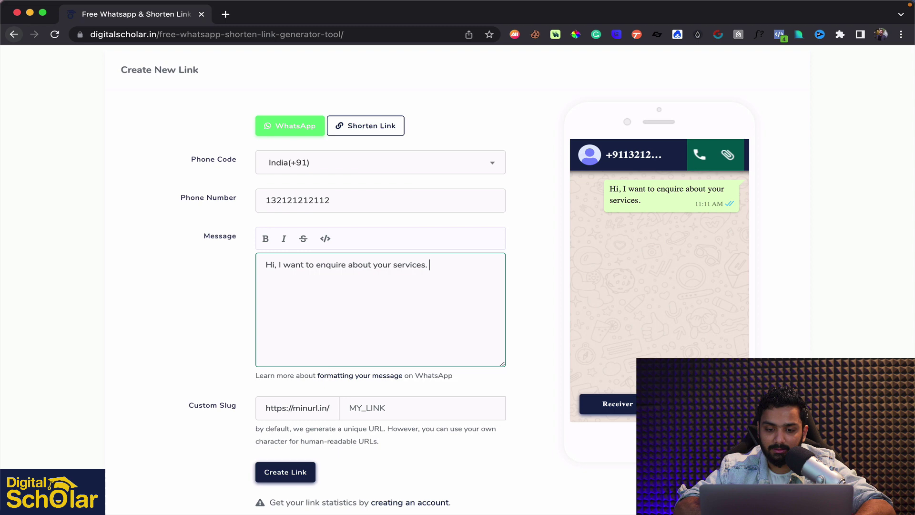
{"action": "type", "text": "I saw this ad on "}
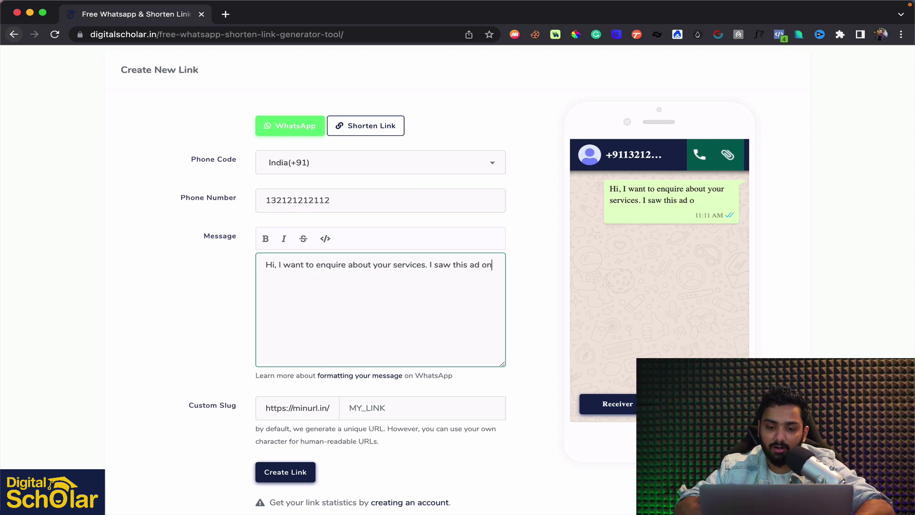
{"action": "type", "text": "Faceboo"}
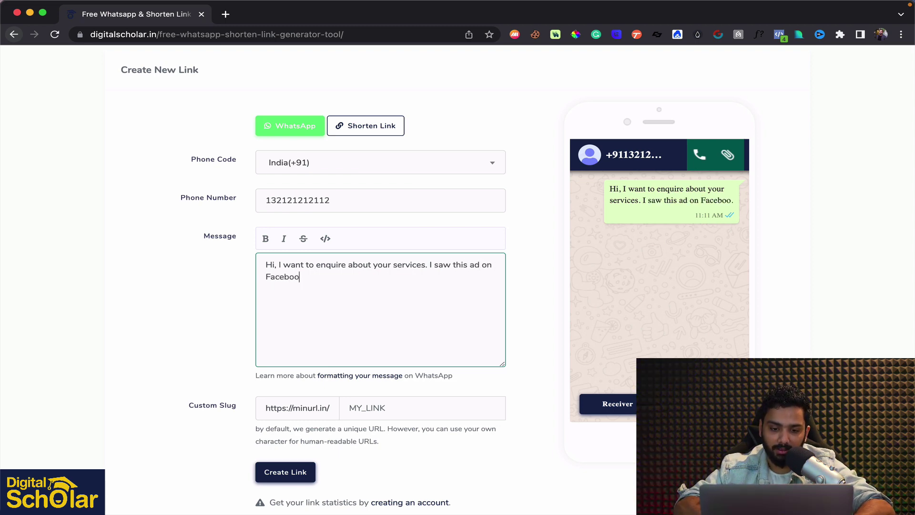
{"action": "key", "text": "BackSpace"}
{"action": "key", "text": "BackSpace"}
{"action": "type", "text": "teleg"}
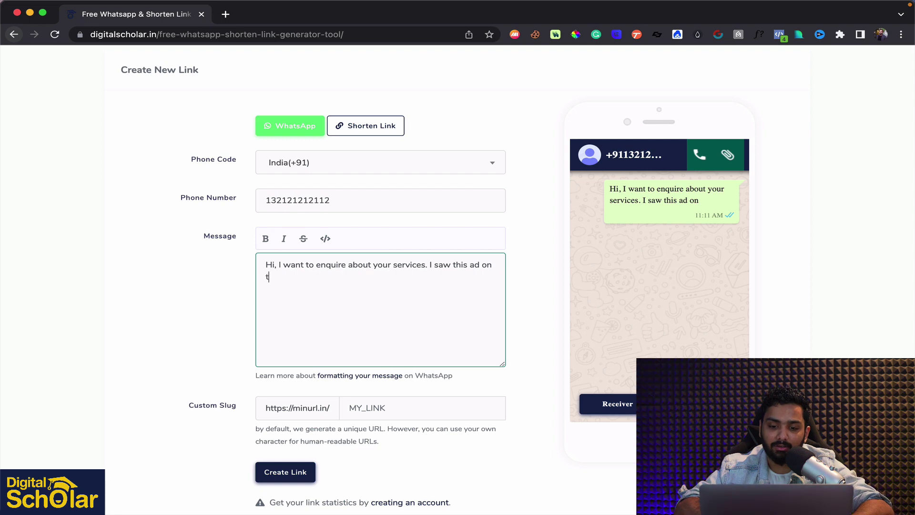
{"action": "type", "text": "ram.."}
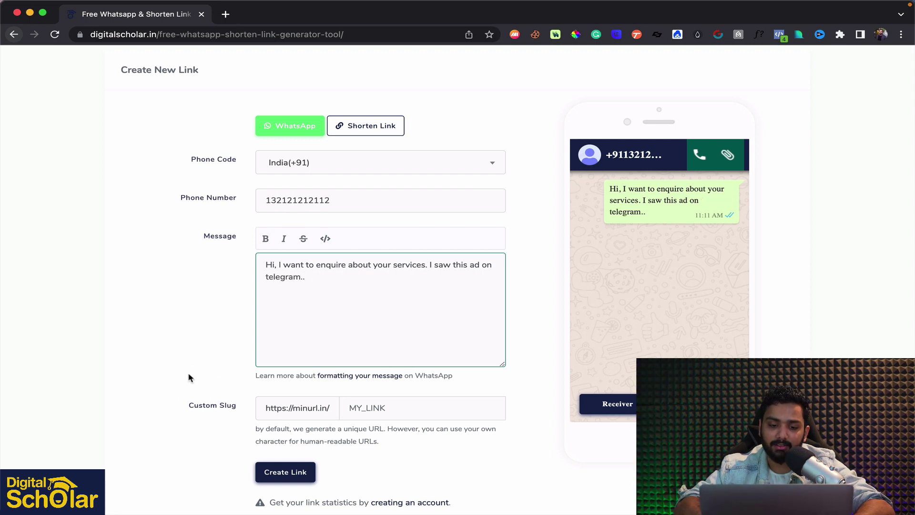
{"action": "scroll", "coordinate": [190, 377], "scroll_direction": "down", "scroll_amount": 1}
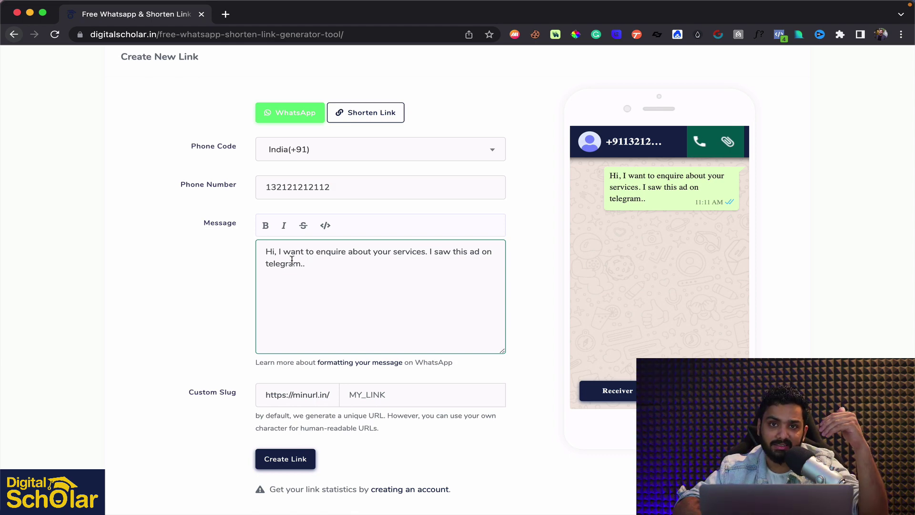
{"action": "double_click", "coordinate": [283, 267]}
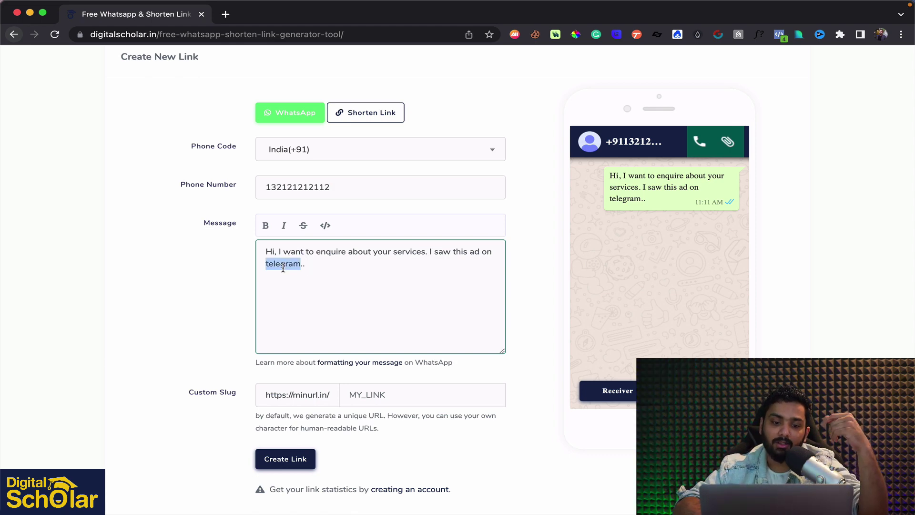
{"action": "scroll", "coordinate": [300, 271], "scroll_direction": "down", "scroll_amount": 1}
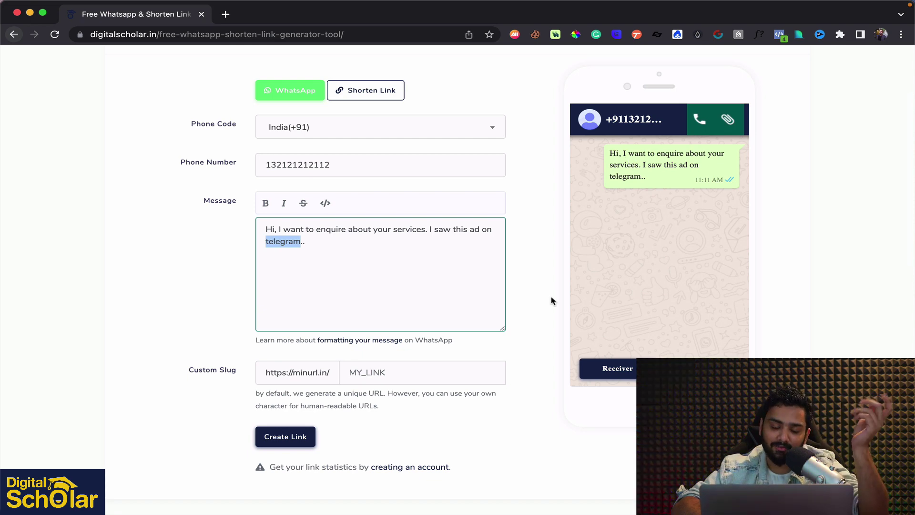
{"action": "scroll", "coordinate": [460, 343], "scroll_direction": "down", "scroll_amount": 2}
{"action": "left_click", "coordinate": [379, 339]}
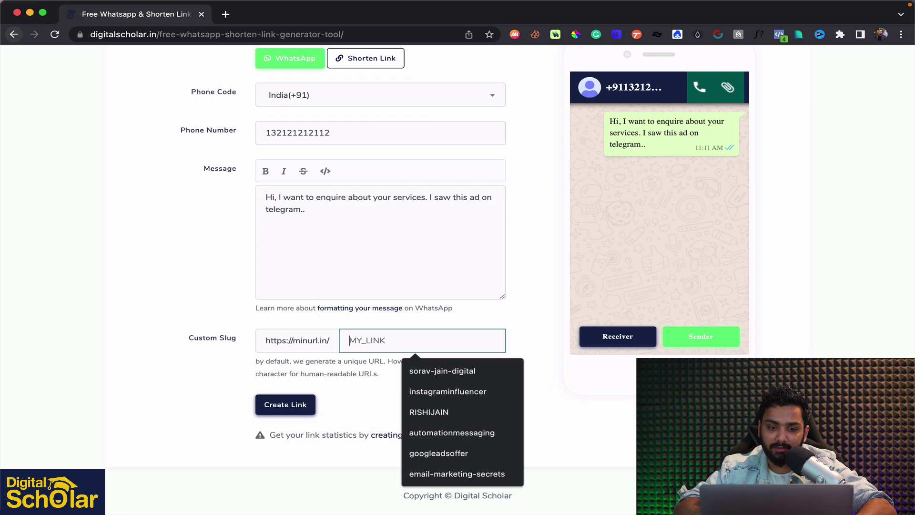
{"action": "type", "text": "telegr"}
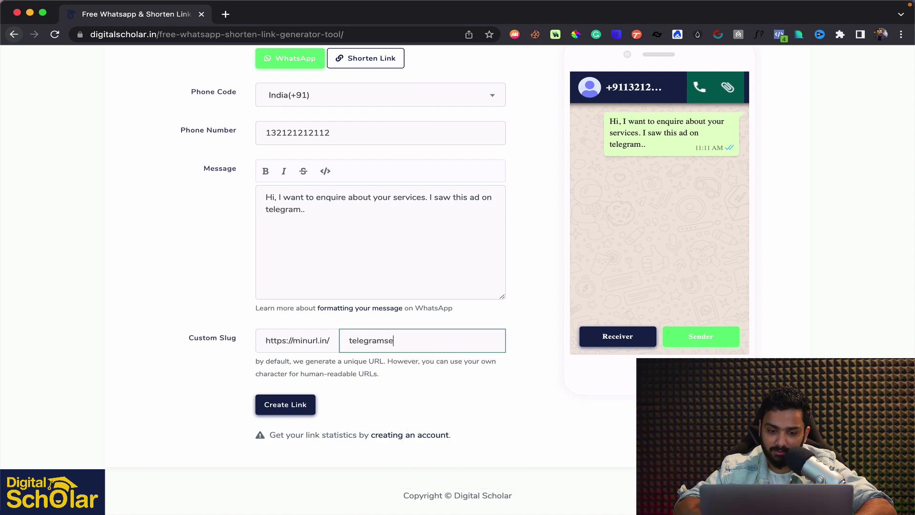
{"action": "type", "text": "amse"}
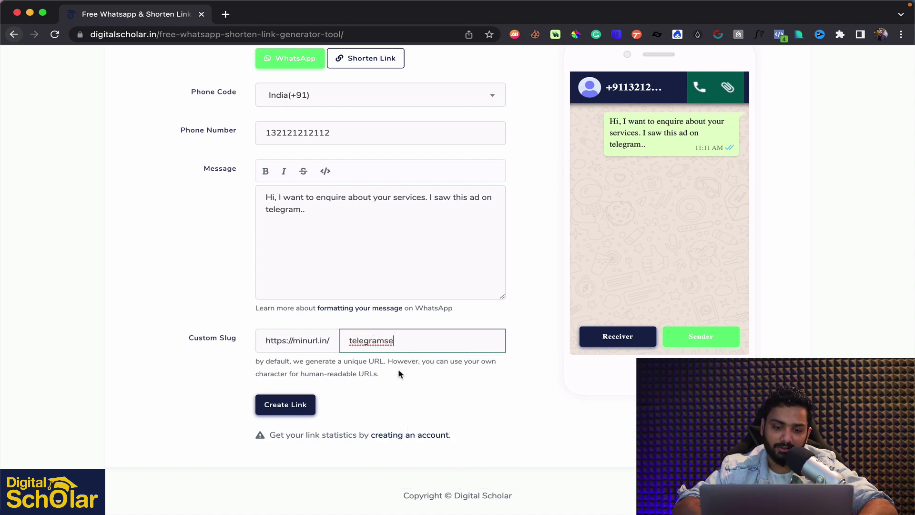
{"action": "left_click", "coordinate": [401, 375]}
{"action": "left_click", "coordinate": [291, 406]}
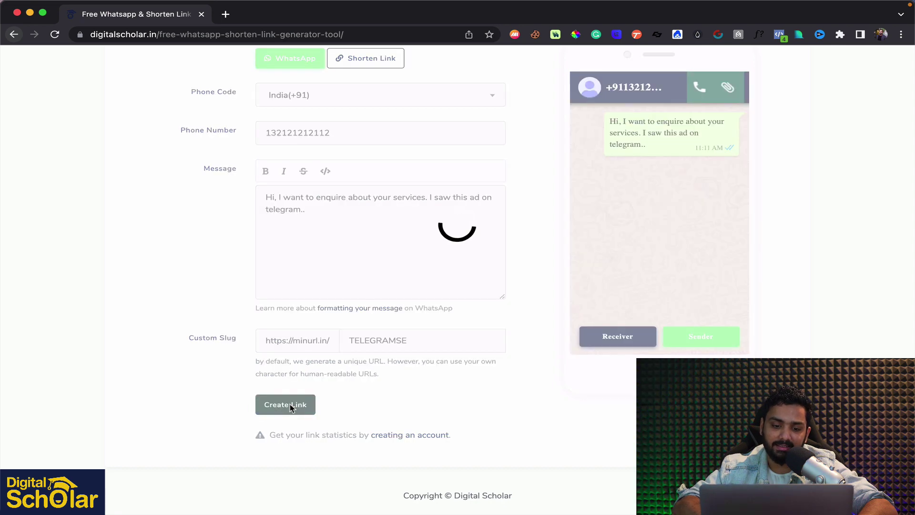
{"action": "scroll", "coordinate": [401, 132], "scroll_direction": "up", "scroll_amount": 2}
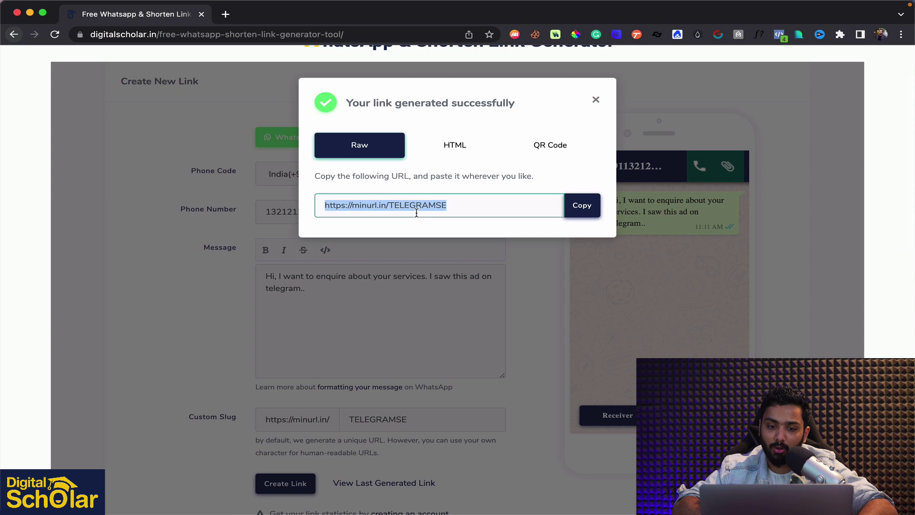
Copy the minurl.in/TELEGRAMSE link, then download its QR code as an image
{"action": "left_click", "coordinate": [584, 205]}
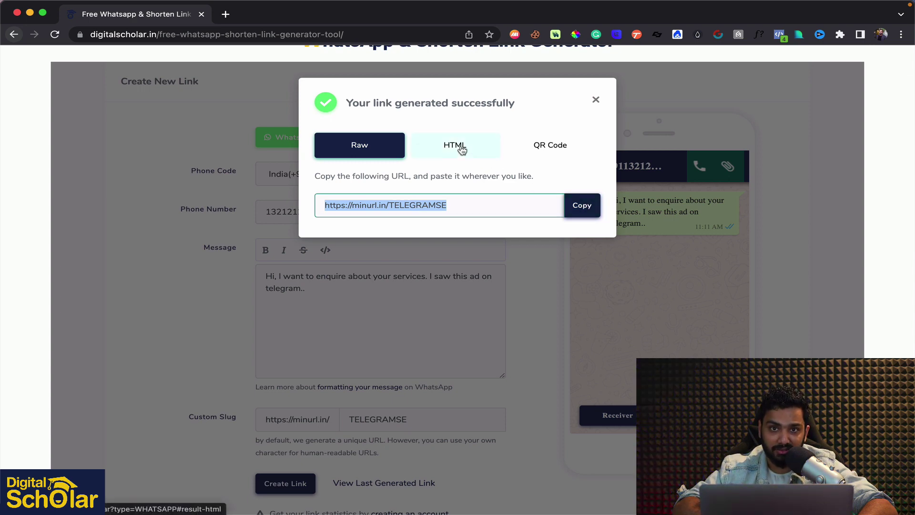
{"action": "left_click", "coordinate": [551, 145]}
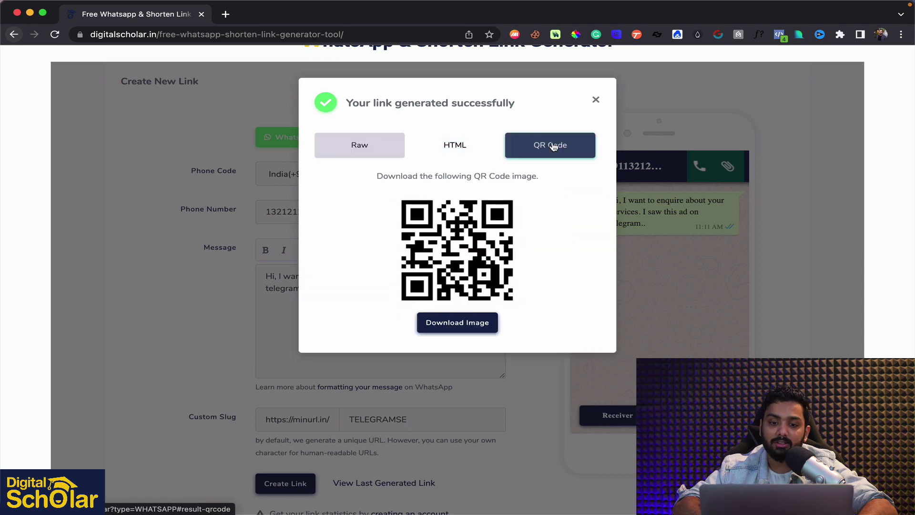
{"action": "left_click", "coordinate": [457, 324]}
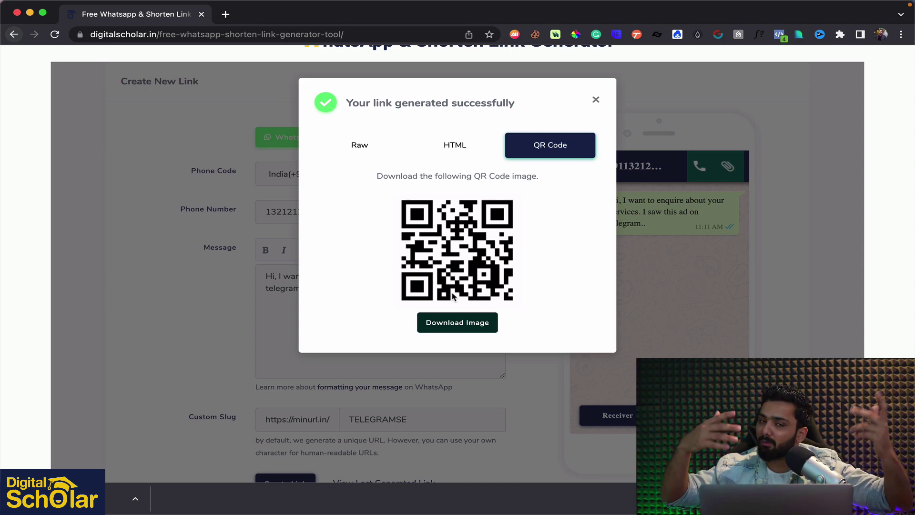
Open the copied short link in a new private browsing window
{"action": "key", "text": "super+shift+n"}
{"action": "key", "text": "super+v"}
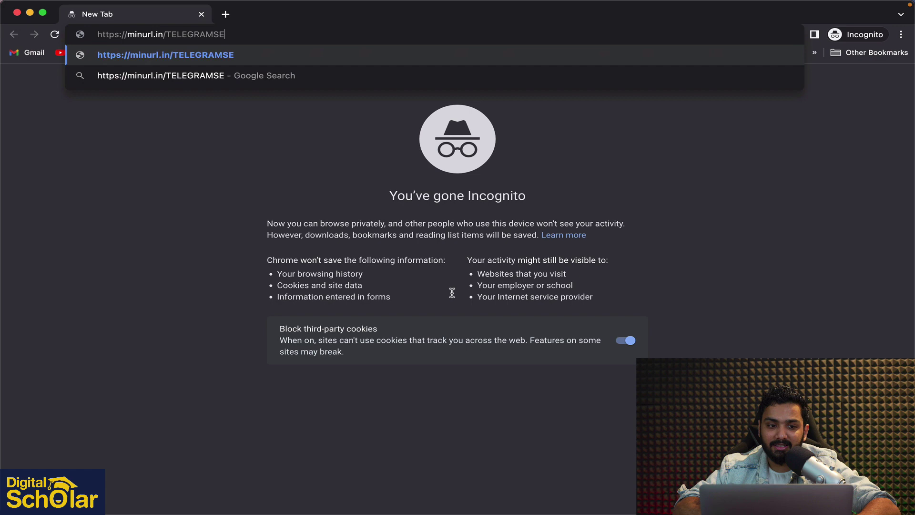
{"action": "key", "text": "Return"}
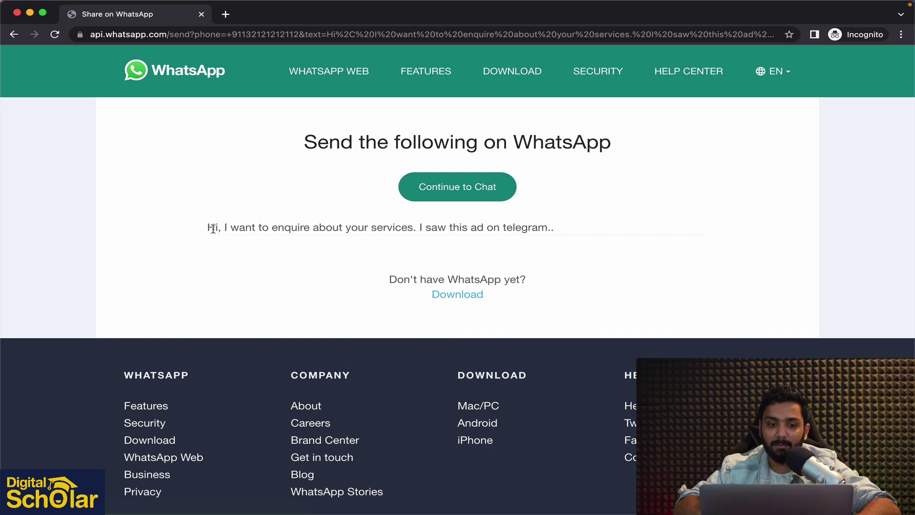
Highlight the prefilled telegram enquiry message on the WhatsApp send page
{"action": "left_click_drag", "start_coordinate": [208, 227], "coordinate": [524, 241]}
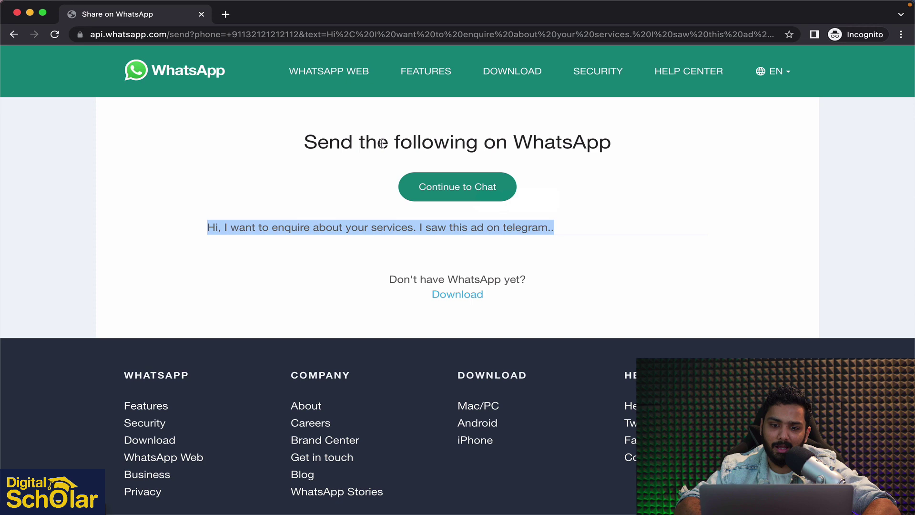
{"action": "left_click", "coordinate": [184, 237]}
{"action": "left_click_drag", "start_coordinate": [193, 237], "coordinate": [510, 239]}
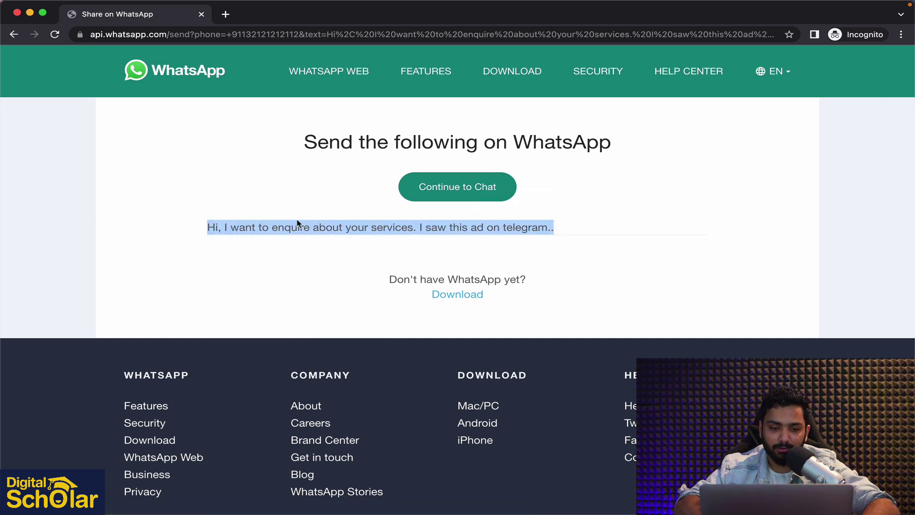
{"action": "left_click", "coordinate": [294, 223]}
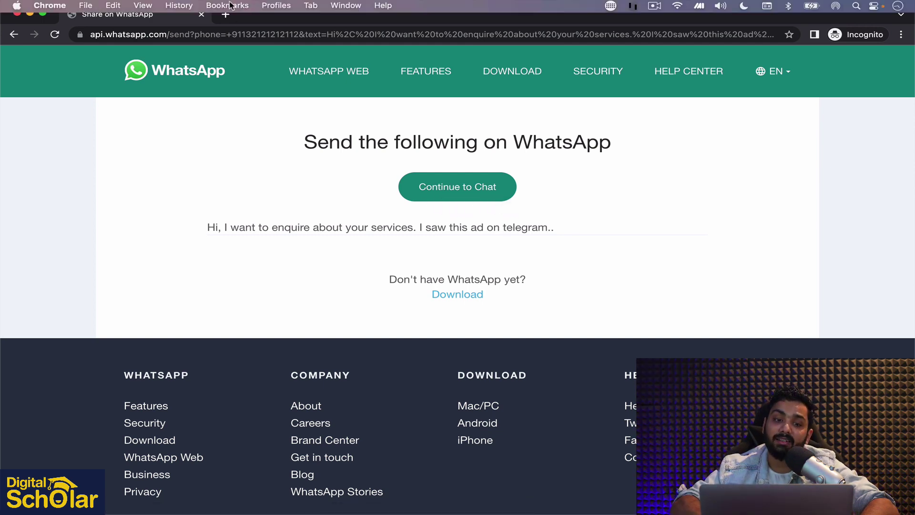
Close the WhatsApp window and dismiss the link-generated success pop-up
{"action": "left_click", "coordinate": [199, 15]}
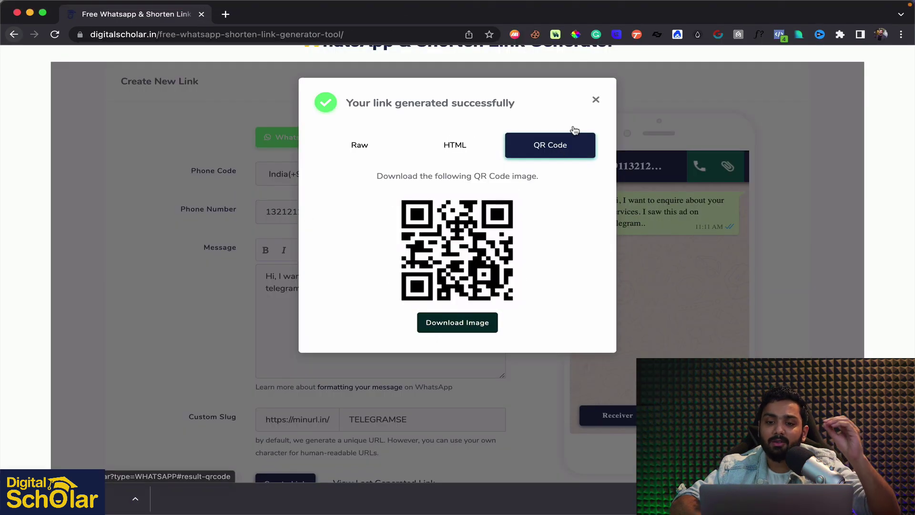
{"action": "left_click", "coordinate": [596, 101]}
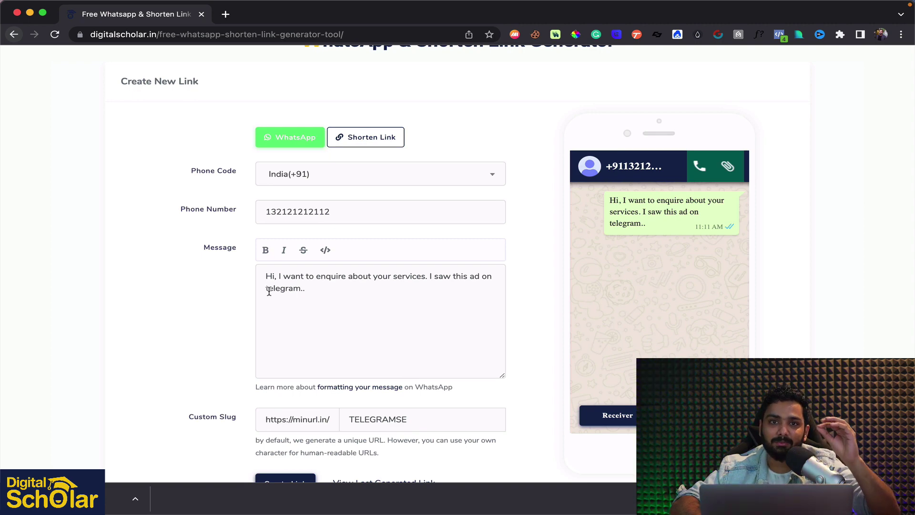
{"action": "scroll", "coordinate": [274, 294], "scroll_direction": "down", "scroll_amount": 2}
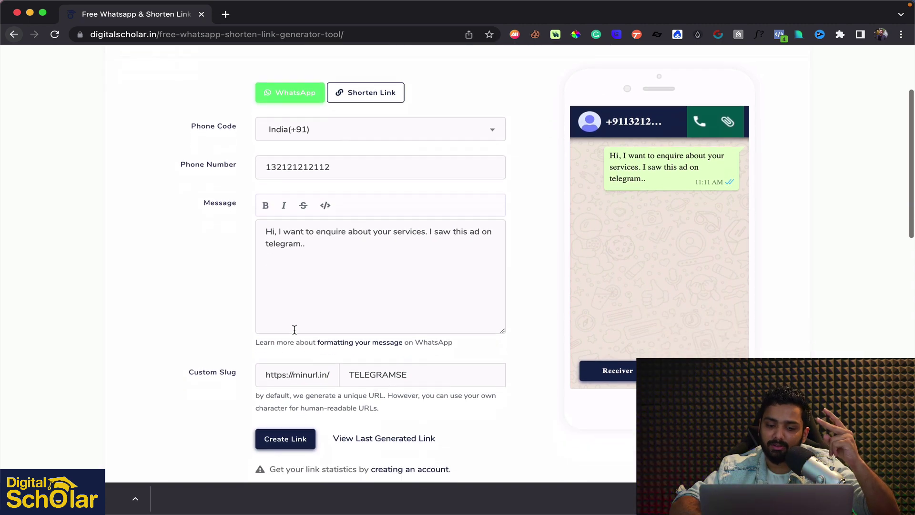
Select the word telegram in the message and close the accidentally opened quick note
{"action": "double_click", "coordinate": [274, 242]}
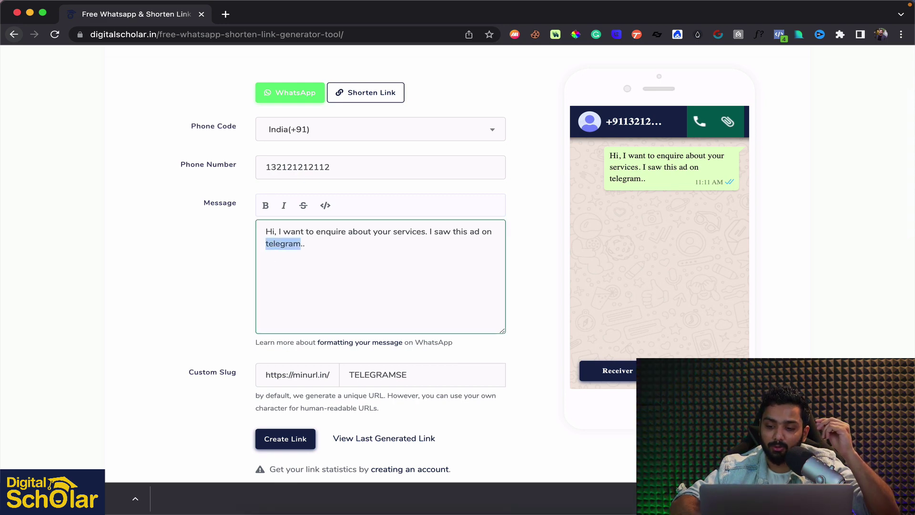
{"action": "key", "text": "fn+q"}
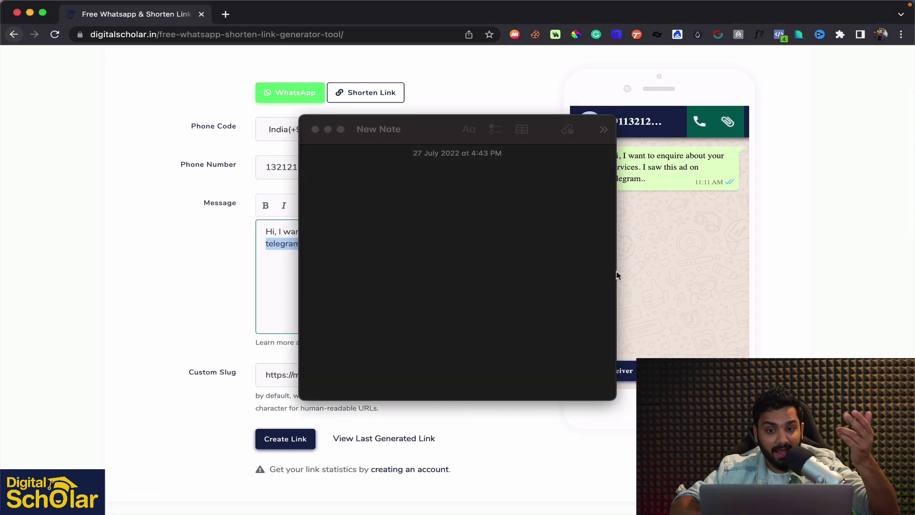
{"action": "left_click", "coordinate": [315, 129]}
{"action": "scroll", "coordinate": [307, 210], "scroll_direction": "up", "scroll_amount": 5}
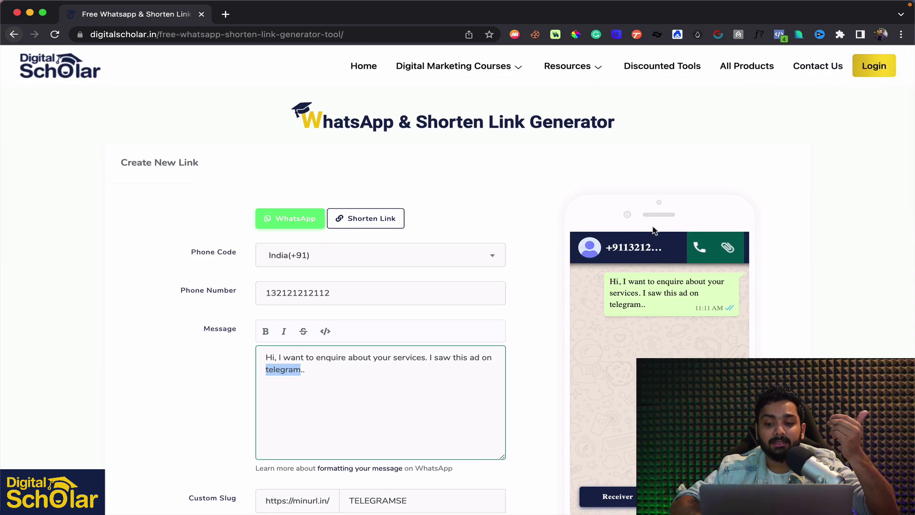
{"action": "scroll", "coordinate": [654, 231], "scroll_direction": "down", "scroll_amount": 3}
{"action": "scroll", "coordinate": [654, 231], "scroll_direction": "down", "scroll_amount": 3}
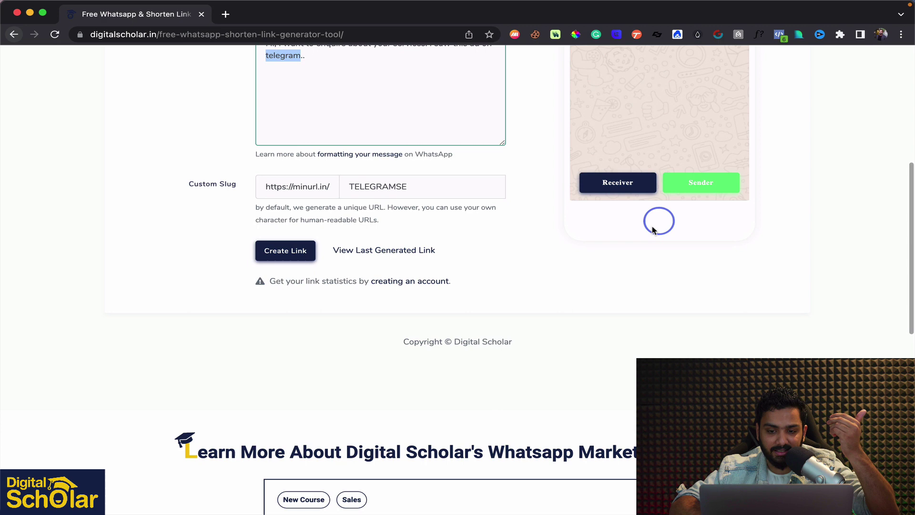
{"action": "scroll", "coordinate": [636, 261], "scroll_direction": "up", "scroll_amount": 5}
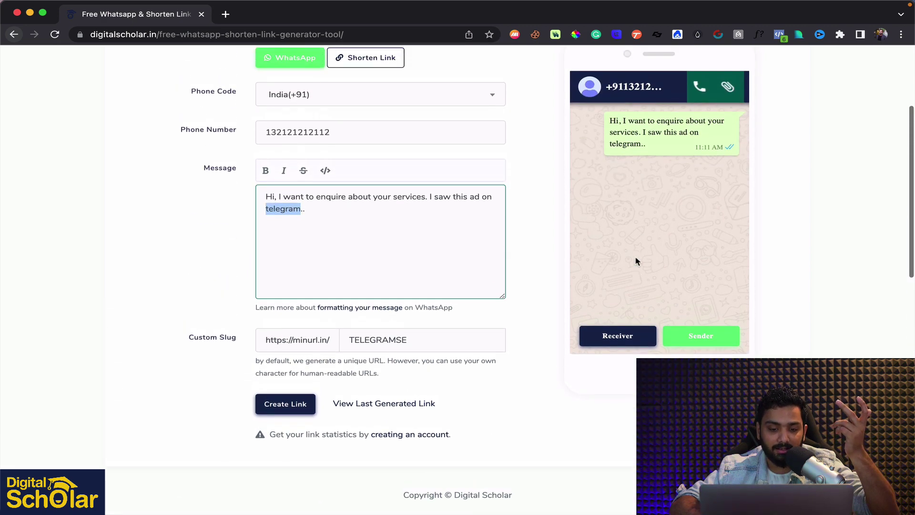
{"action": "scroll", "coordinate": [636, 261], "scroll_direction": "up", "scroll_amount": 1}
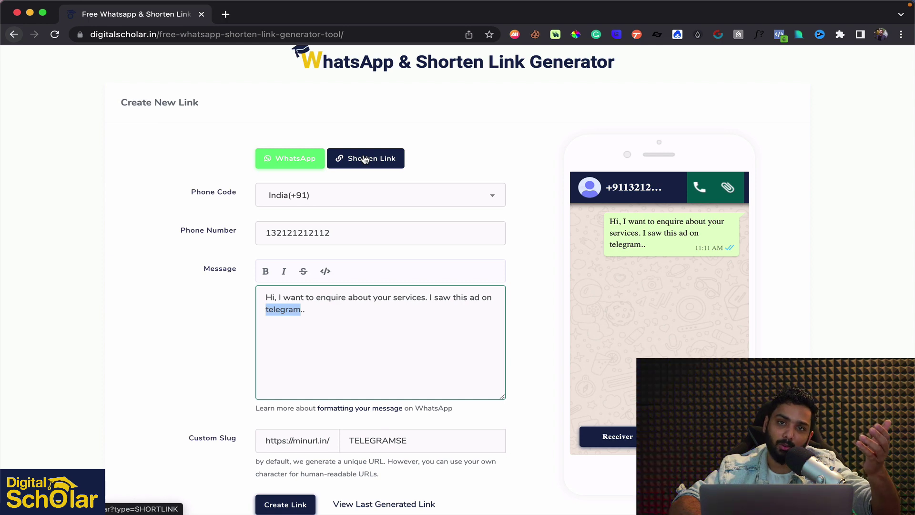
Switch to Shorten Link, open the Domain Authority Checker bookmark in a new tab, and select its URL
{"action": "left_click", "coordinate": [365, 159]}
{"action": "left_click", "coordinate": [365, 160]}
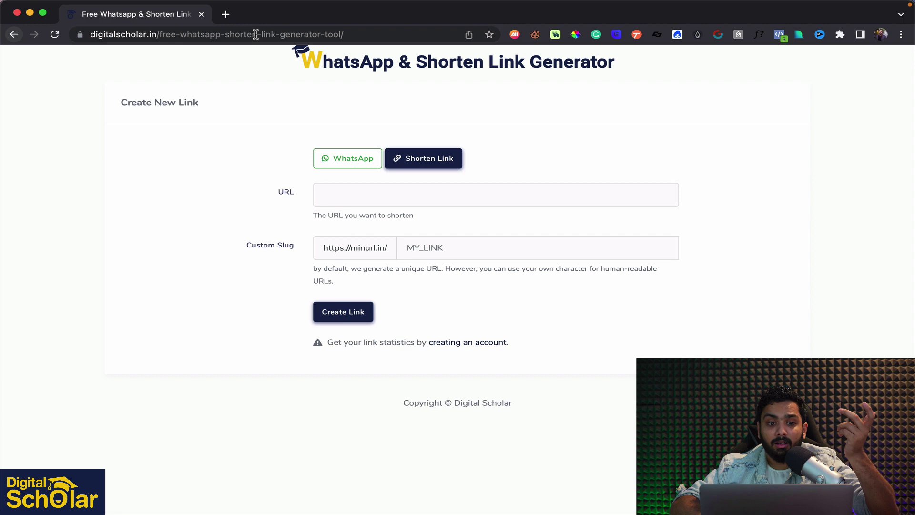
{"action": "left_click", "coordinate": [226, 14]}
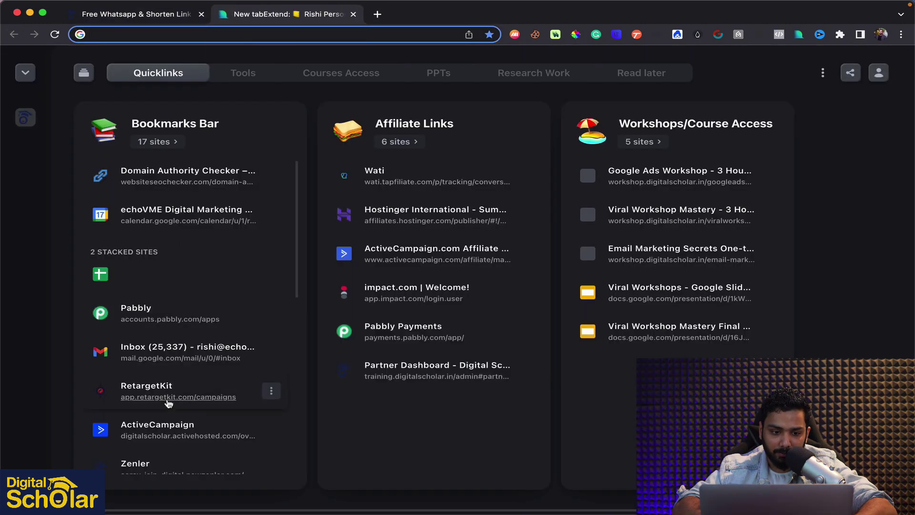
{"action": "left_click", "coordinate": [278, 263]}
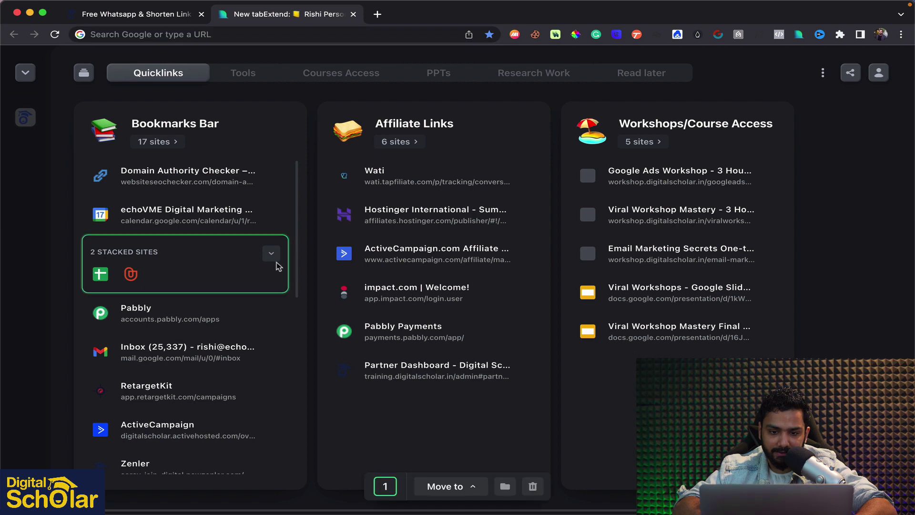
{"action": "left_click", "coordinate": [185, 184]}
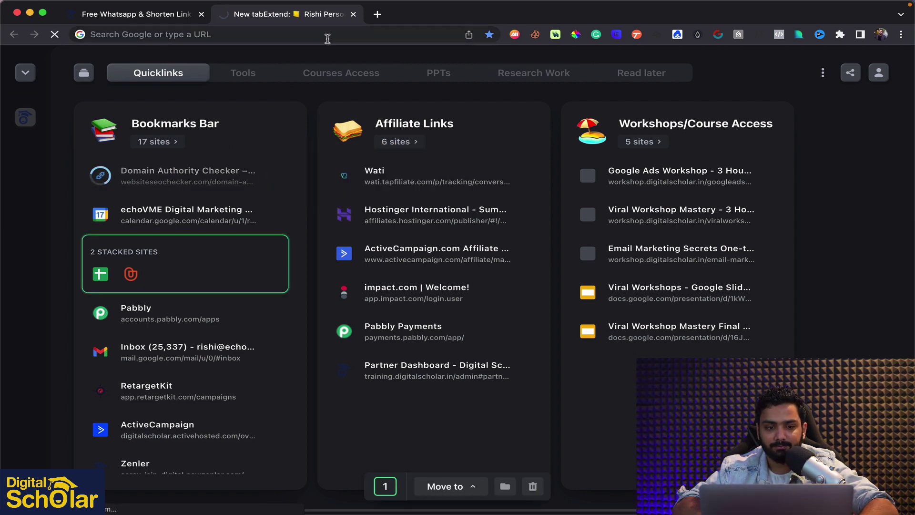
{"action": "left_click", "coordinate": [349, 33]}
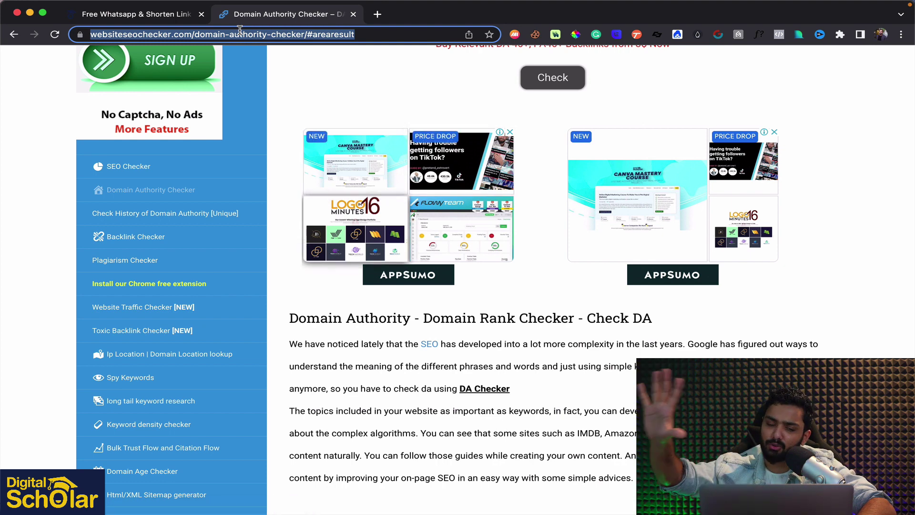
Paste the checker URL and create a short link with custom slug 'dacheck'
{"action": "left_click", "coordinate": [160, 18]}
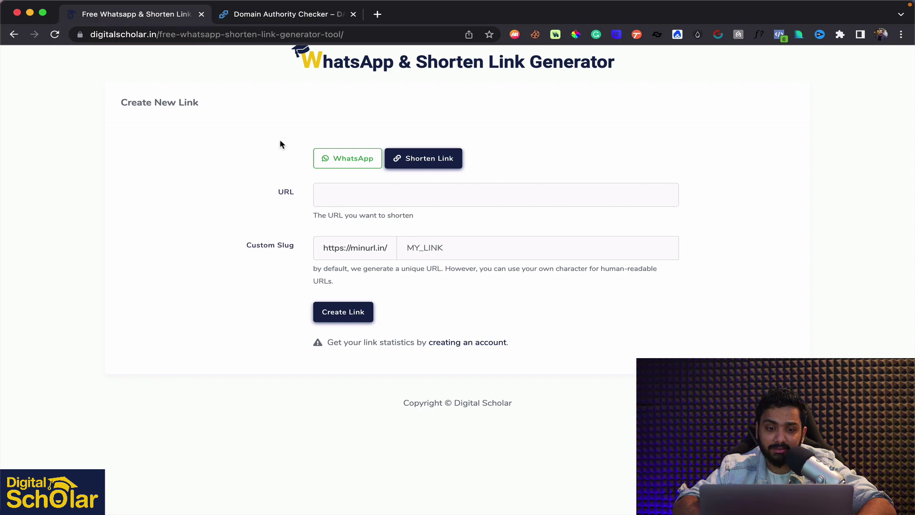
{"action": "left_click", "coordinate": [364, 195]}
{"action": "key", "text": "super+v"}
{"action": "left_click", "coordinate": [450, 256]}
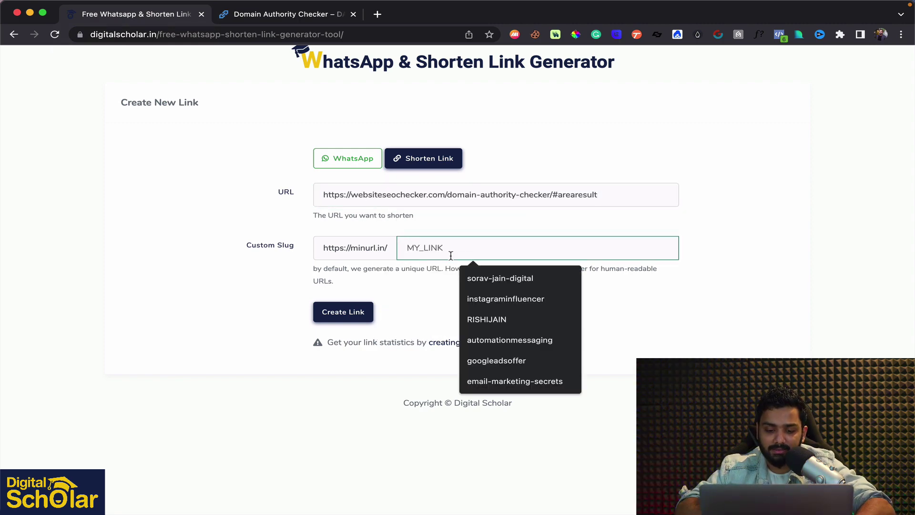
{"action": "type", "text": "dacheck"}
{"action": "left_click", "coordinate": [459, 322]}
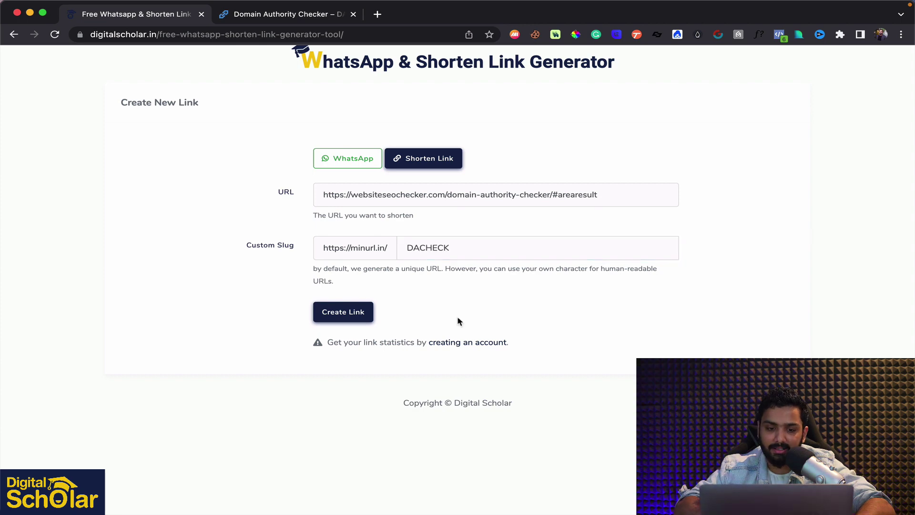
{"action": "left_click", "coordinate": [355, 317]}
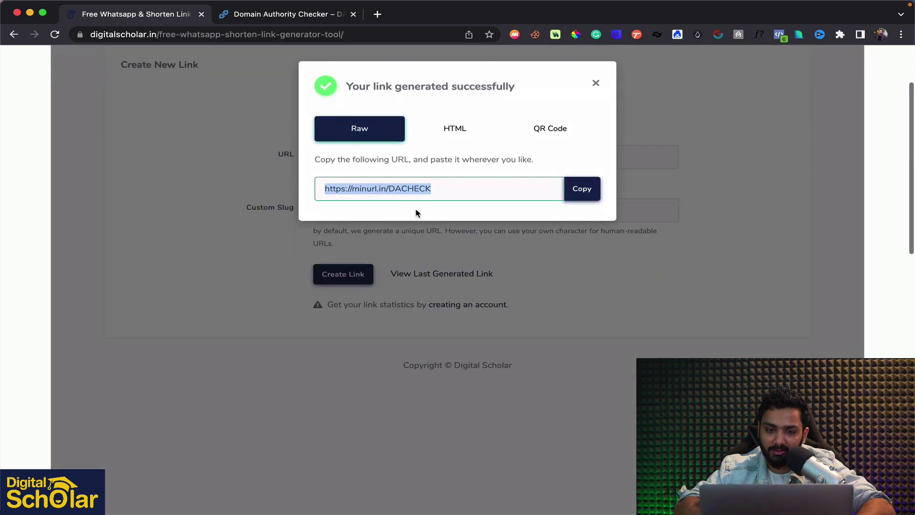
Copy the minurl.in/DACHECK link, test it in a new tab, then return to the generator
{"action": "left_click", "coordinate": [582, 189]}
{"action": "left_click", "coordinate": [596, 83]}
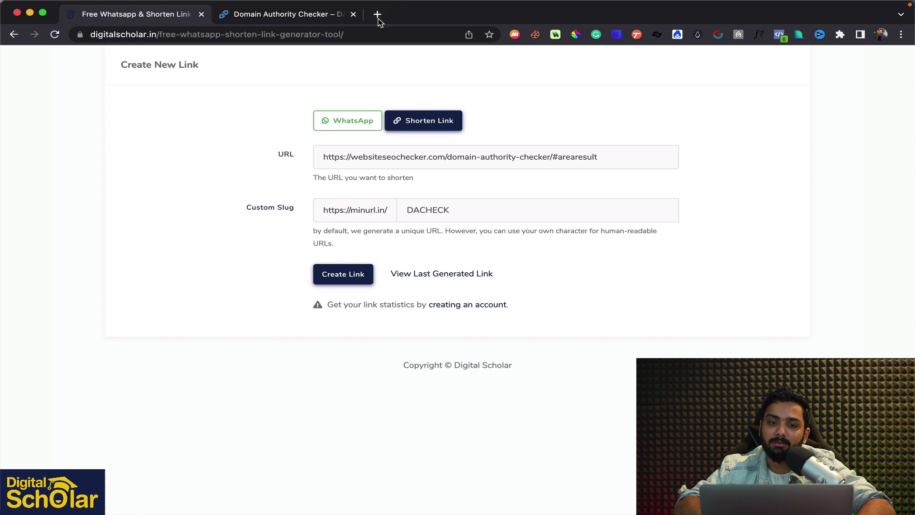
{"action": "left_click", "coordinate": [377, 14]}
{"action": "key", "text": "super+v"}
{"action": "key", "text": "Return"}
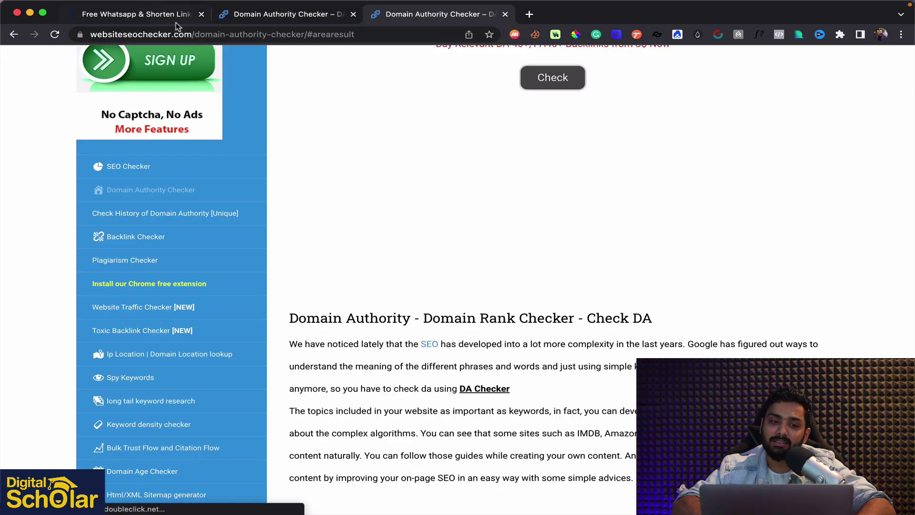
{"action": "left_click", "coordinate": [170, 20]}
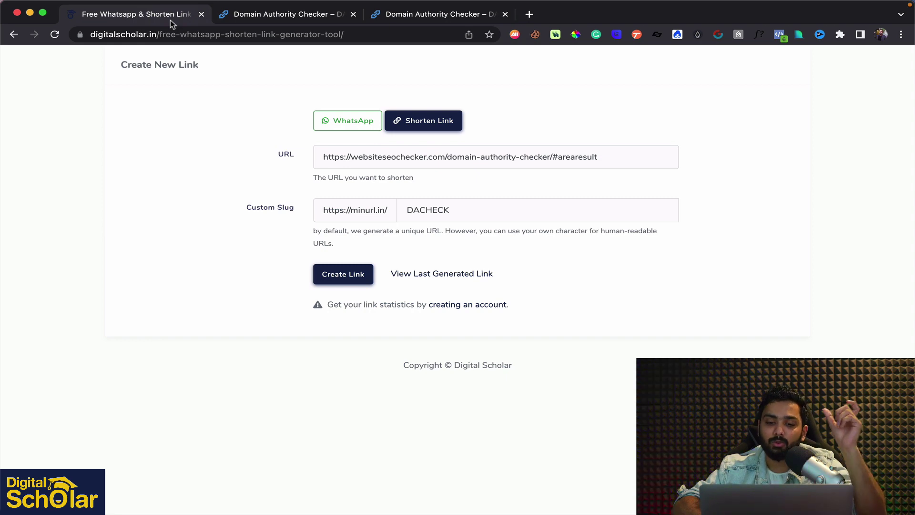
{"action": "left_click_drag", "start_coordinate": [324, 155], "coordinate": [601, 158]}
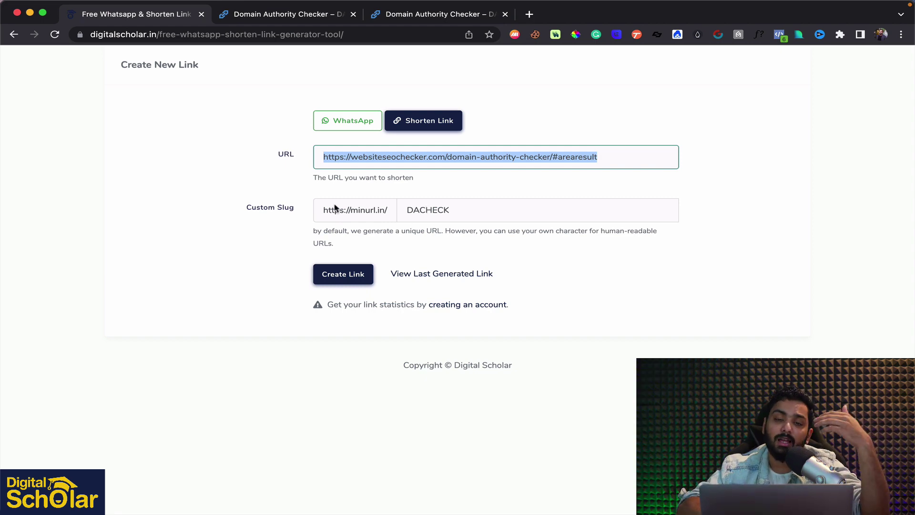
{"action": "left_click", "coordinate": [357, 191]}
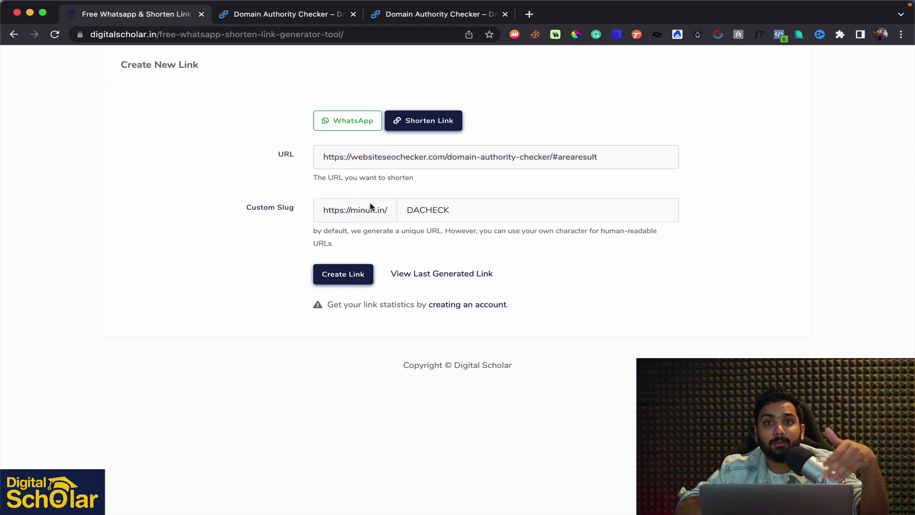
{"action": "left_click_drag", "start_coordinate": [327, 209], "coordinate": [414, 208]}
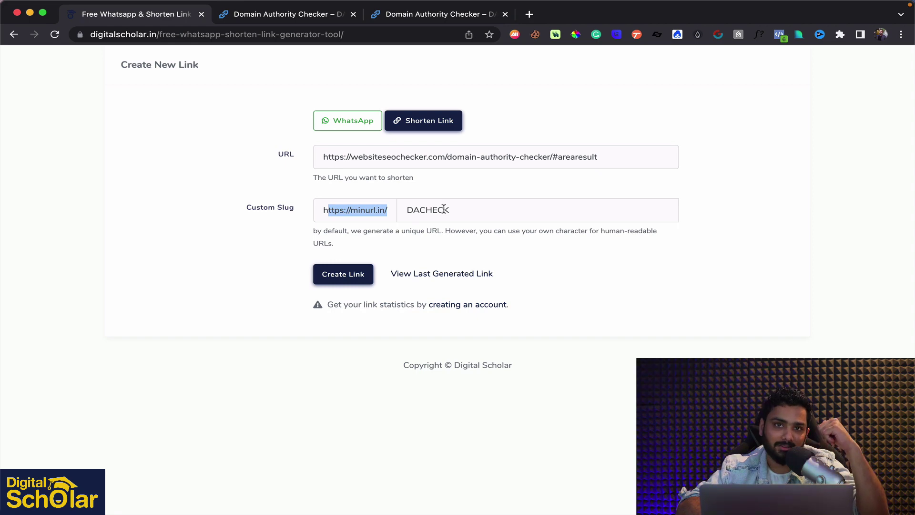
{"action": "scroll", "coordinate": [444, 208], "scroll_direction": "up", "scroll_amount": 2}
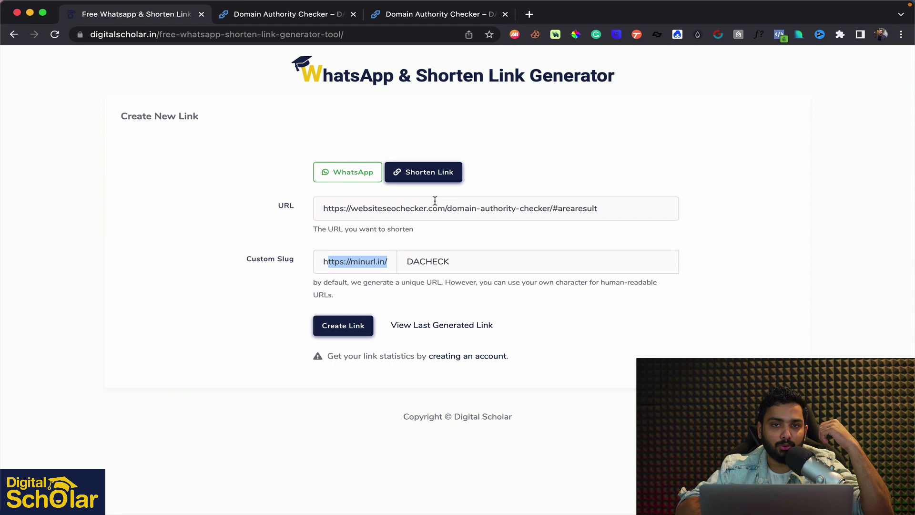
{"action": "scroll", "coordinate": [435, 201], "scroll_direction": "up", "scroll_amount": 2}
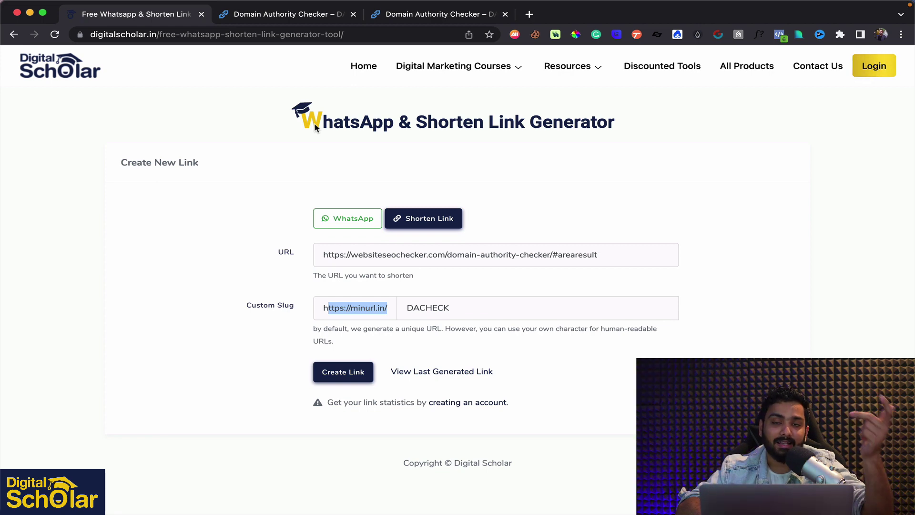
{"action": "mouse_move", "coordinate": [597, 86]}
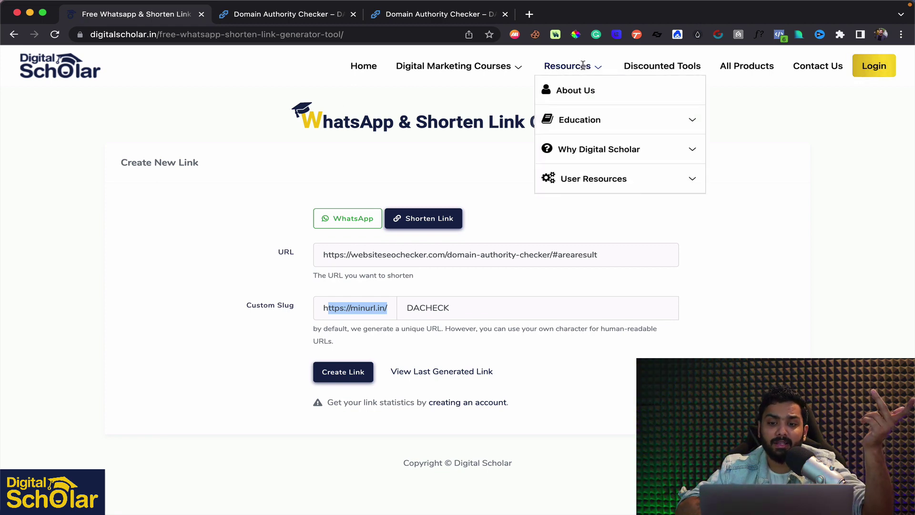
{"action": "mouse_move", "coordinate": [625, 176]}
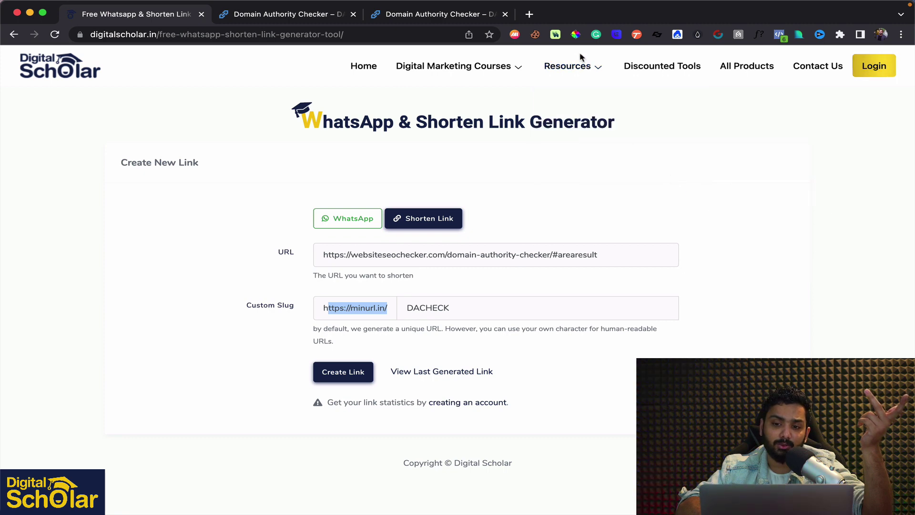